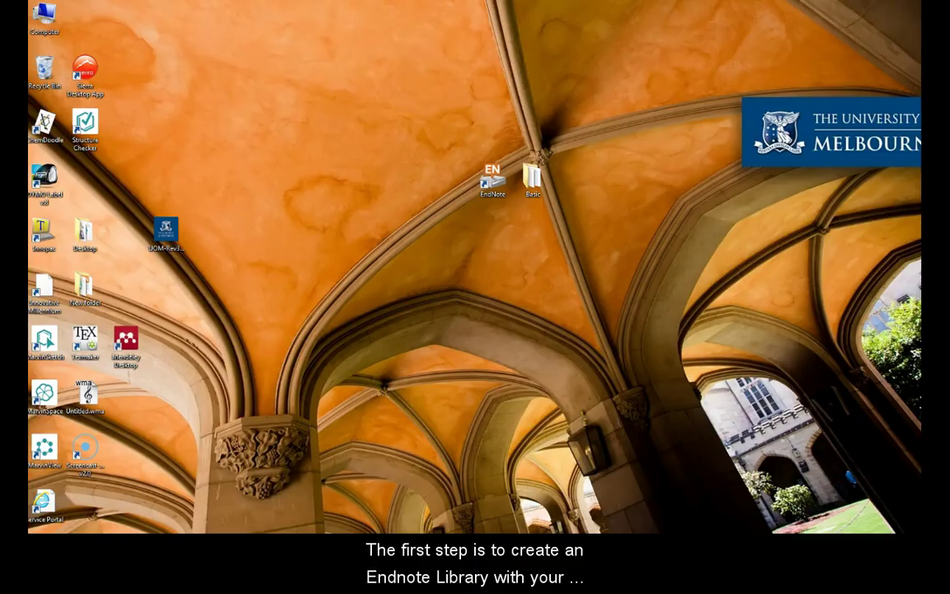
Step: Launch EndNote X7 from the desktop and open the six-reference Bibliography.enl library
{"action": "double_click", "coordinate": [489, 185]}
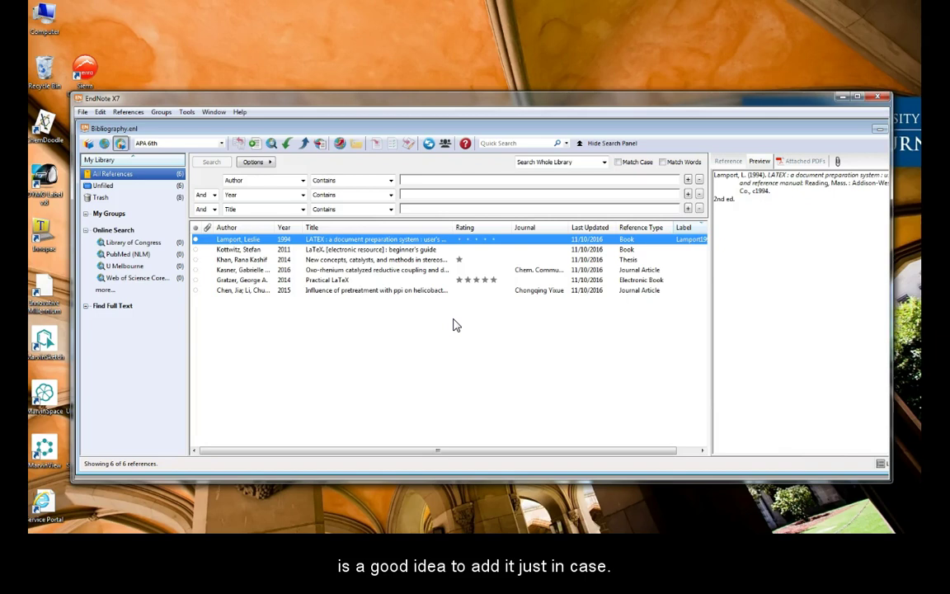
{"action": "left_click", "coordinate": [460, 323]}
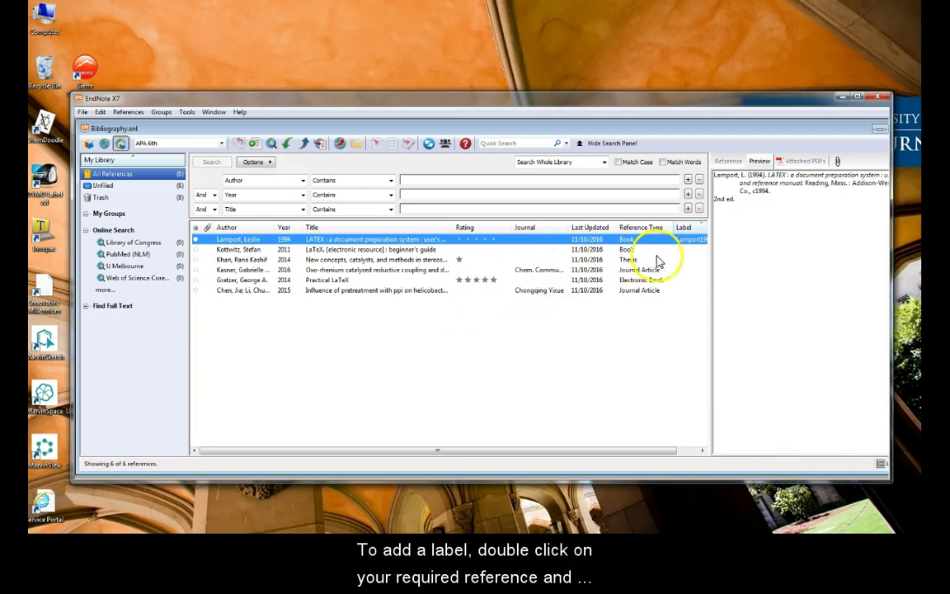
Step: Open the Kottwitz 2011 reference and locate its Label field and author name
{"action": "double_click", "coordinate": [696, 250]}
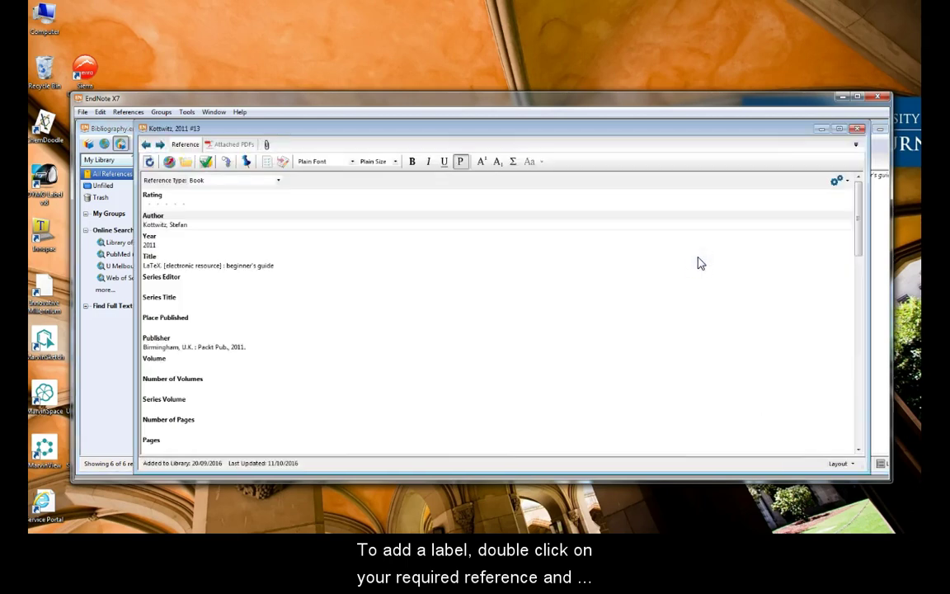
{"action": "scroll", "coordinate": [176, 303], "scroll_direction": "down", "scroll_amount": 10}
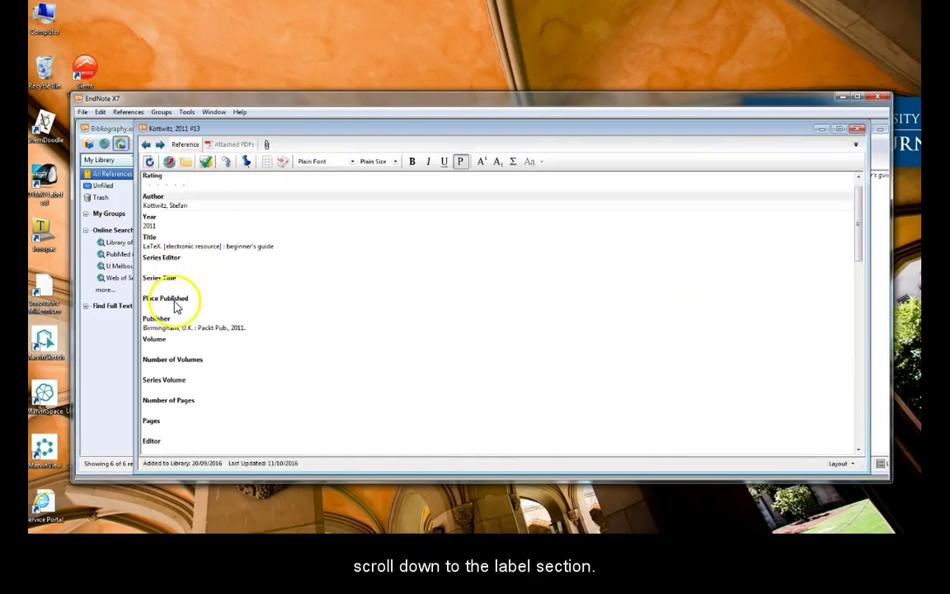
{"action": "scroll", "coordinate": [178, 349], "scroll_direction": "down", "scroll_amount": 3}
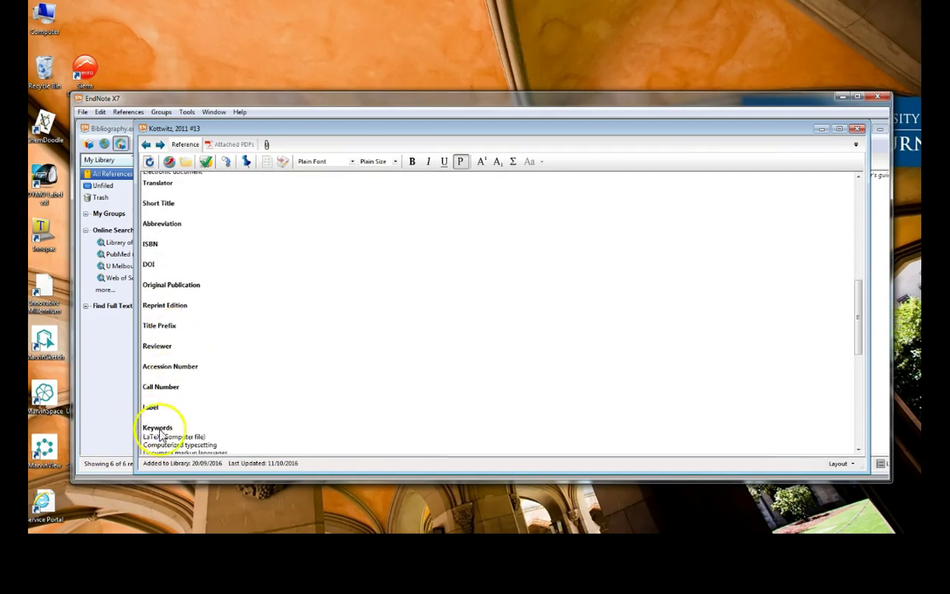
{"action": "left_click", "coordinate": [153, 417]}
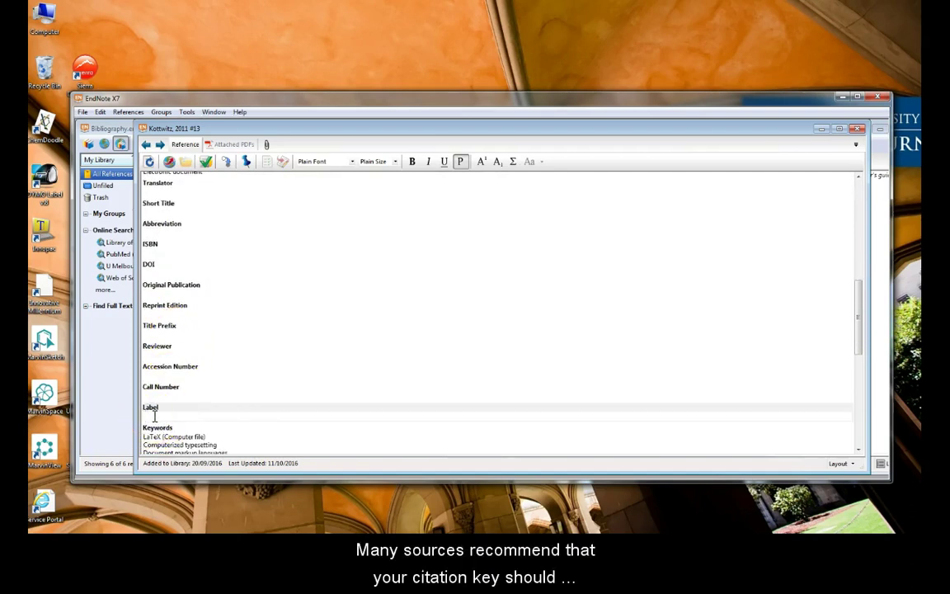
{"action": "scroll", "coordinate": [202, 256], "scroll_direction": "up", "scroll_amount": 3}
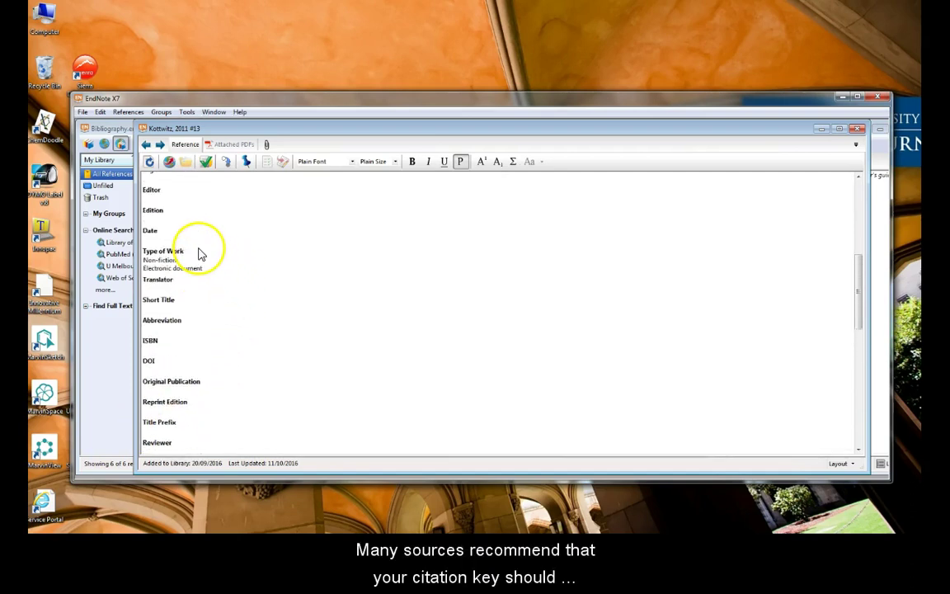
{"action": "scroll", "coordinate": [201, 254], "scroll_direction": "up", "scroll_amount": 6}
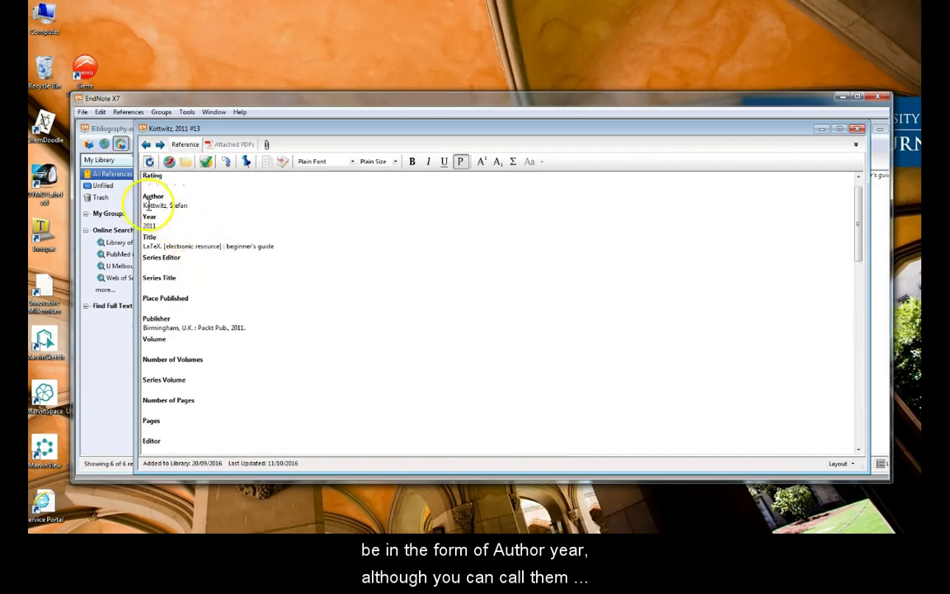
{"action": "left_click", "coordinate": [149, 204]}
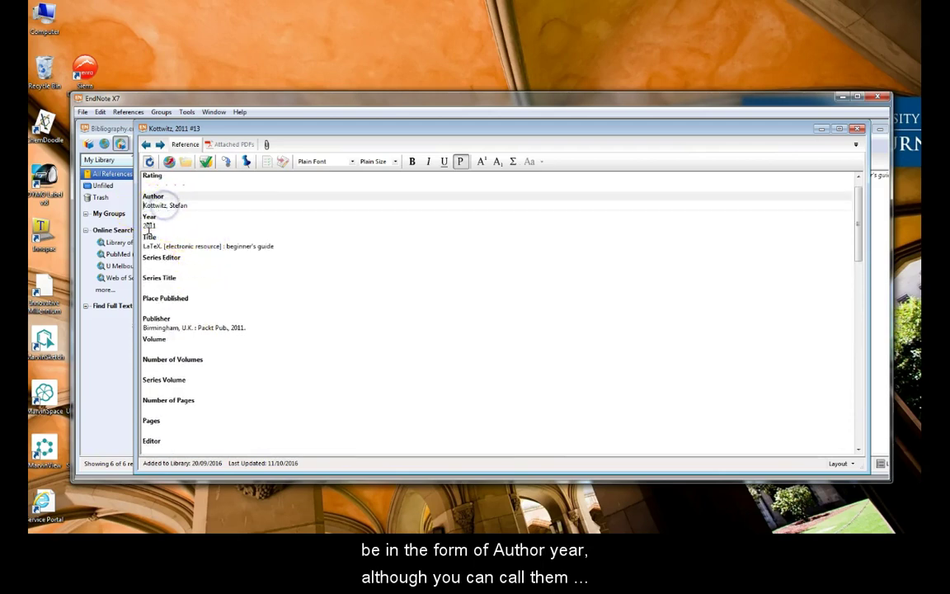
Step: Enter the label Kottwitz2011 and save the reference when closing it
{"action": "scroll", "coordinate": [266, 383], "scroll_direction": "down", "scroll_amount": 5}
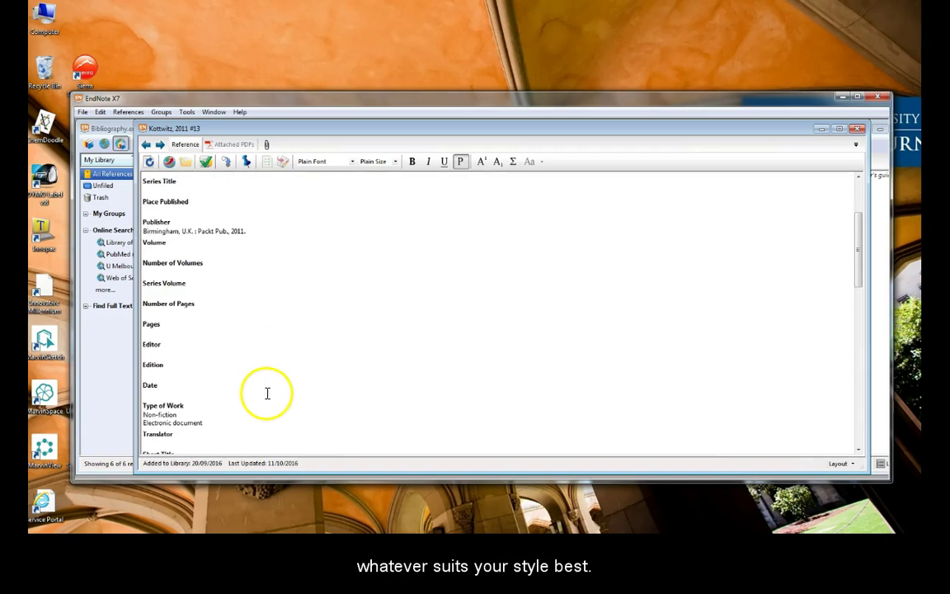
{"action": "scroll", "coordinate": [266, 393], "scroll_direction": "down", "scroll_amount": 5}
{"action": "left_click", "coordinate": [164, 417]}
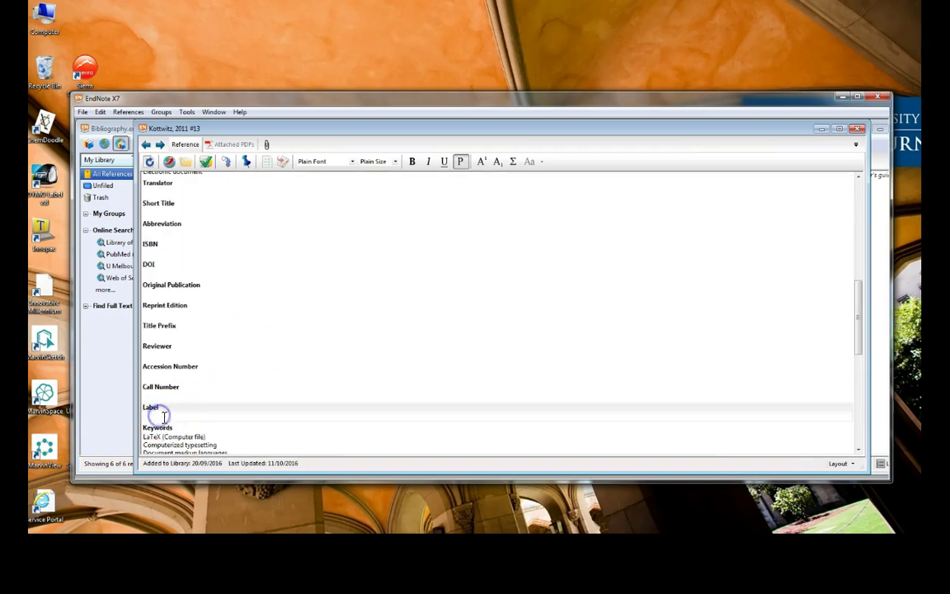
{"action": "type", "text": "Kottwitz2011"}
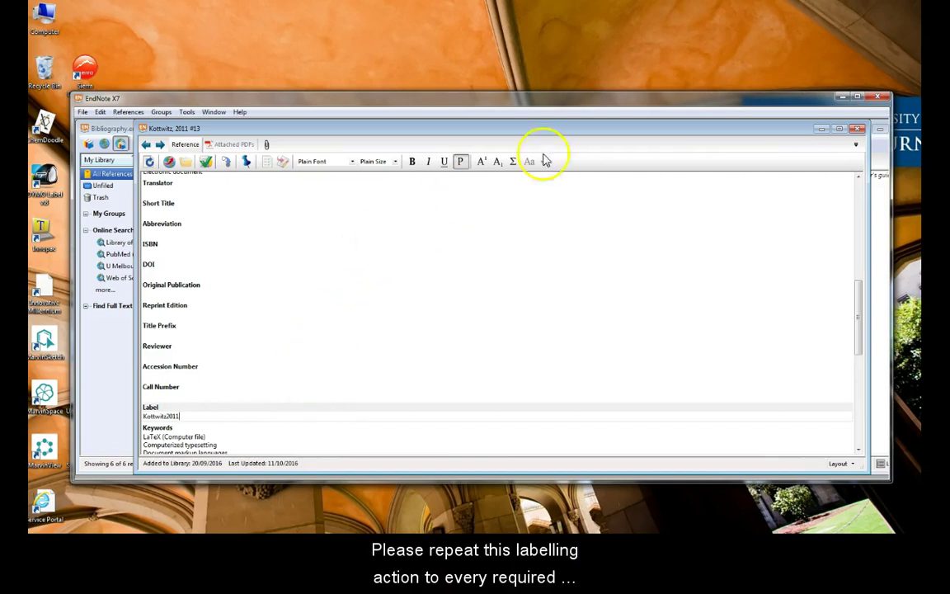
{"action": "left_click", "coordinate": [858, 128]}
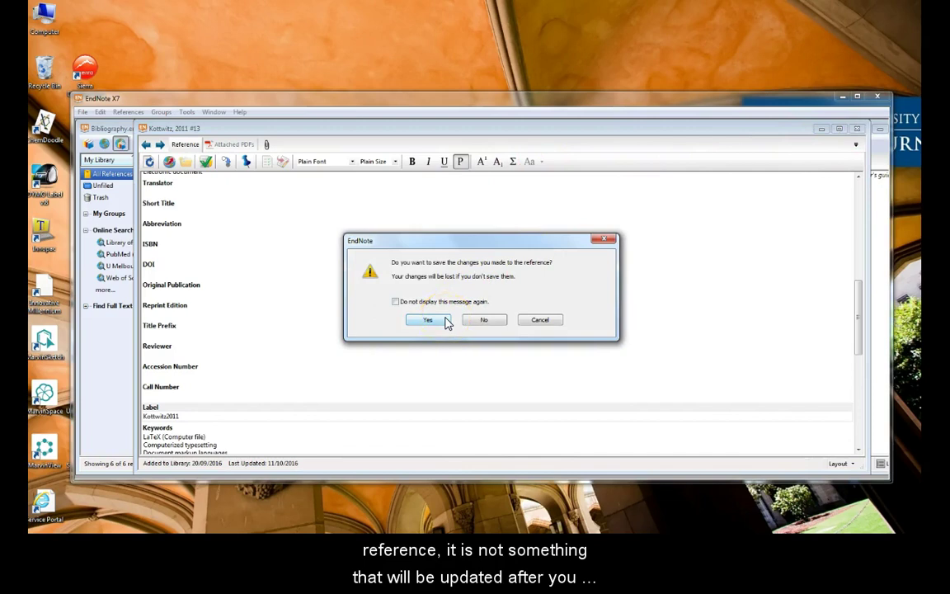
{"action": "left_click", "coordinate": [428, 320]}
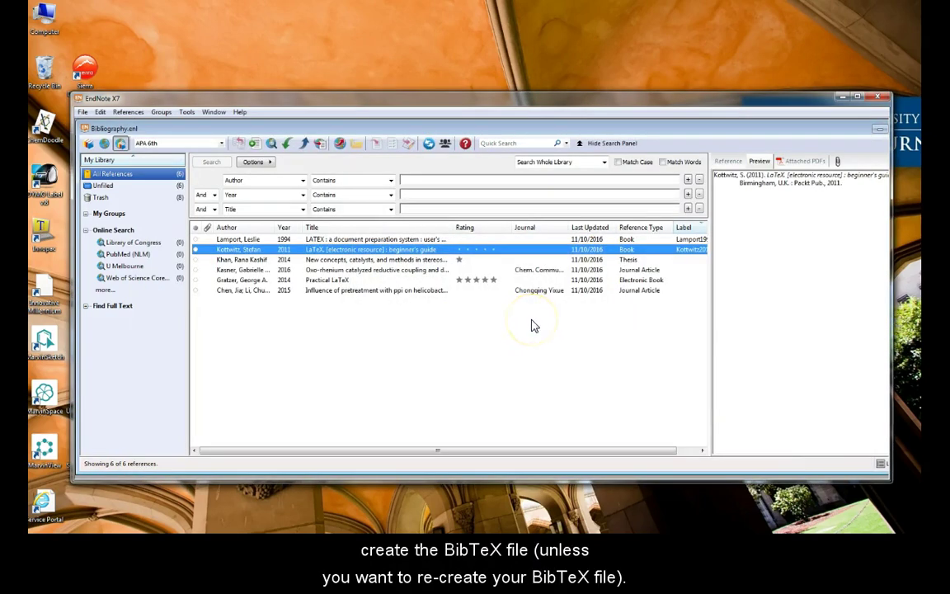
Step: Label the Khan reference Khan2014 and save it
{"action": "double_click", "coordinate": [697, 261]}
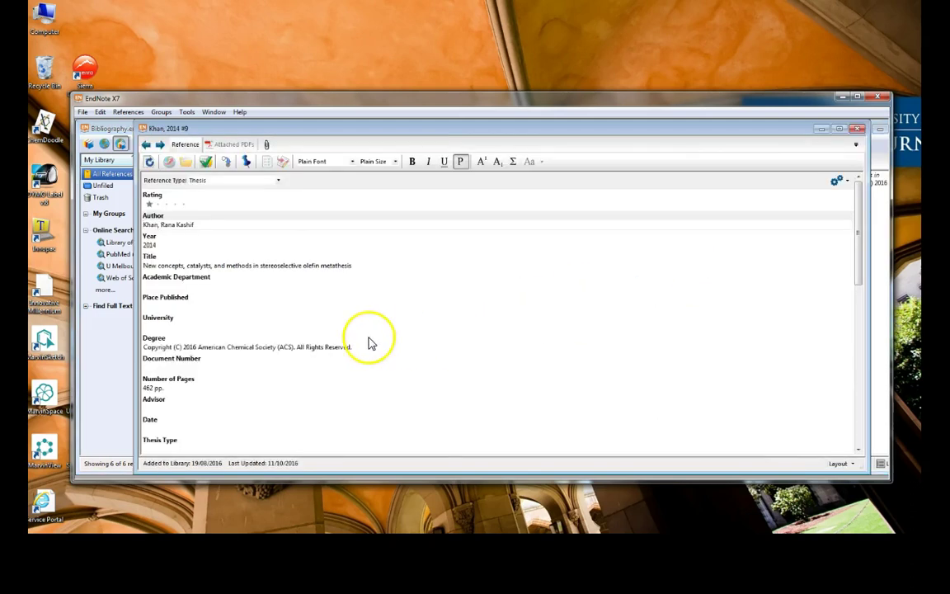
{"action": "scroll", "coordinate": [290, 402], "scroll_direction": "down", "scroll_amount": 5}
{"action": "scroll", "coordinate": [170, 397], "scroll_direction": "down", "scroll_amount": 3}
{"action": "scroll", "coordinate": [174, 244], "scroll_direction": "up", "scroll_amount": 3}
{"action": "left_click", "coordinate": [161, 238]}
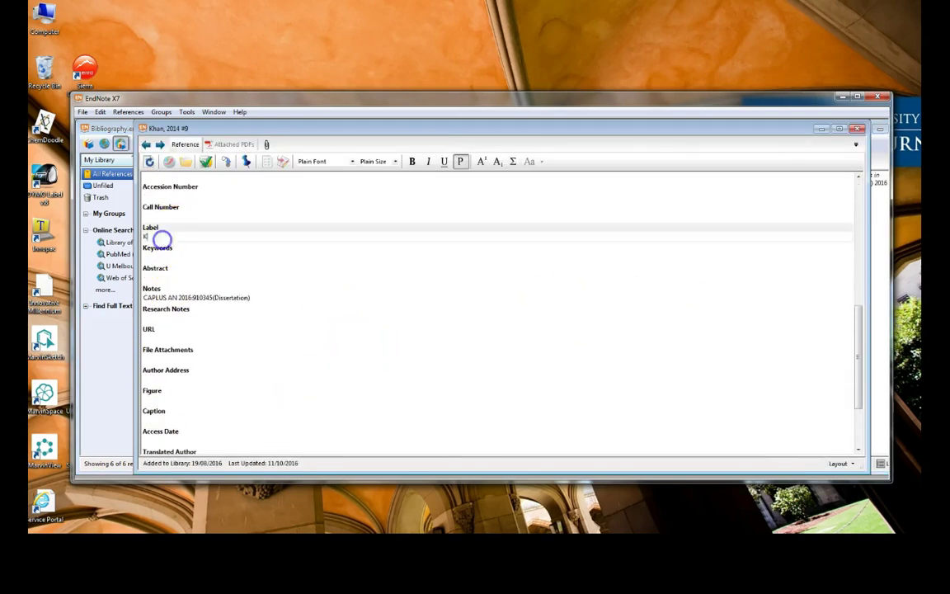
{"action": "type", "text": "Khan"}
{"action": "scroll", "coordinate": [162, 245], "scroll_direction": "up", "scroll_amount": 2}
{"action": "scroll", "coordinate": [165, 247], "scroll_direction": "up", "scroll_amount": 2}
{"action": "left_click", "coordinate": [858, 127]}
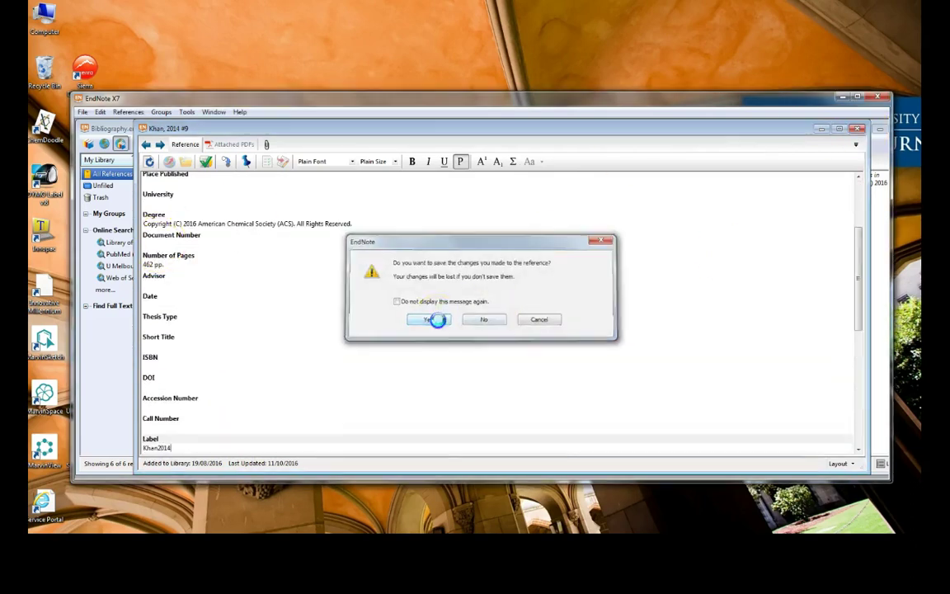
{"action": "left_click", "coordinate": [436, 318]}
Step: Label the Kasner reference Kasner2016 and save it
{"action": "double_click", "coordinate": [693, 269]}
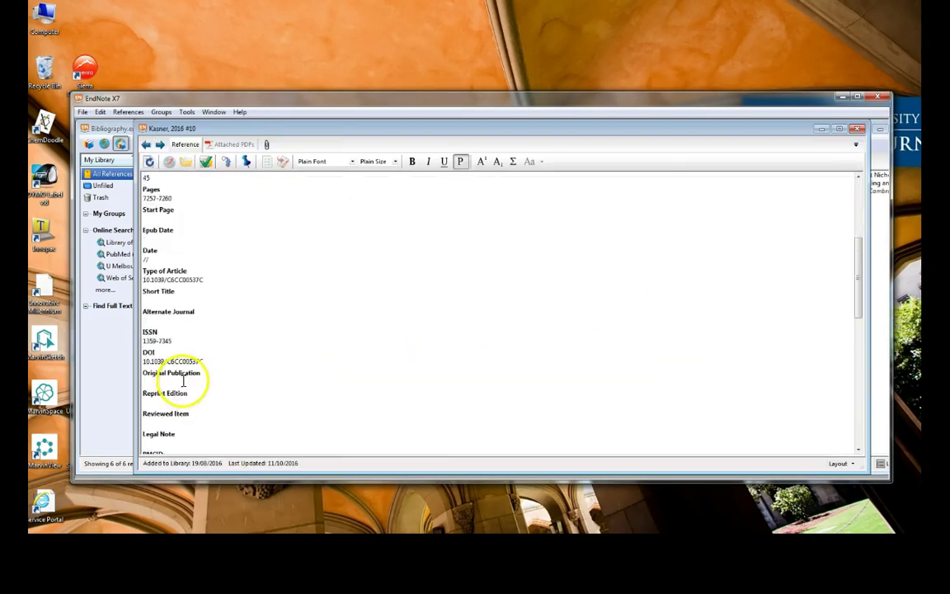
{"action": "scroll", "coordinate": [183, 382], "scroll_direction": "down", "scroll_amount": 5}
{"action": "left_click", "coordinate": [162, 348]}
{"action": "type", "text": "Kasner2016"}
{"action": "left_click", "coordinate": [858, 128]}
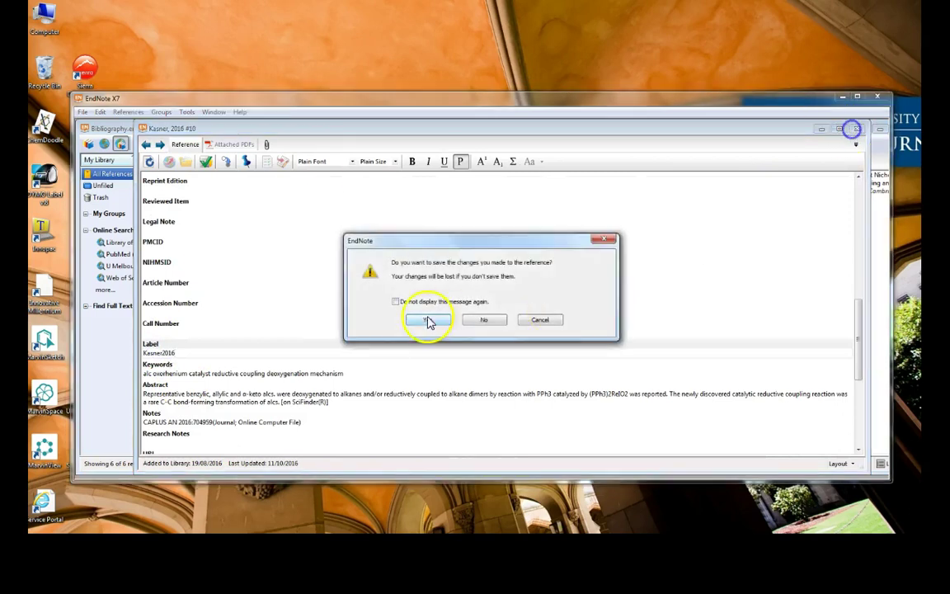
{"action": "left_click", "coordinate": [434, 320]}
Step: Label the Gratzer reference Gratzer2014 and save it
{"action": "double_click", "coordinate": [697, 282]}
{"action": "scroll", "coordinate": [270, 355], "scroll_direction": "down", "scroll_amount": 10}
{"action": "left_click", "coordinate": [161, 419]}
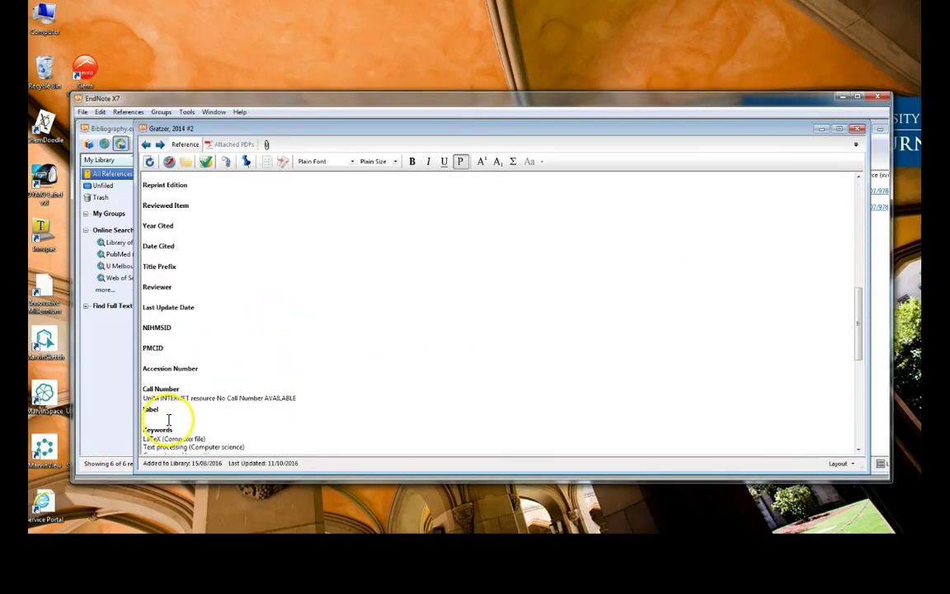
{"action": "type", "text": "Gratzer2014"}
{"action": "scroll", "coordinate": [572, 346], "scroll_direction": "up", "scroll_amount": 10}
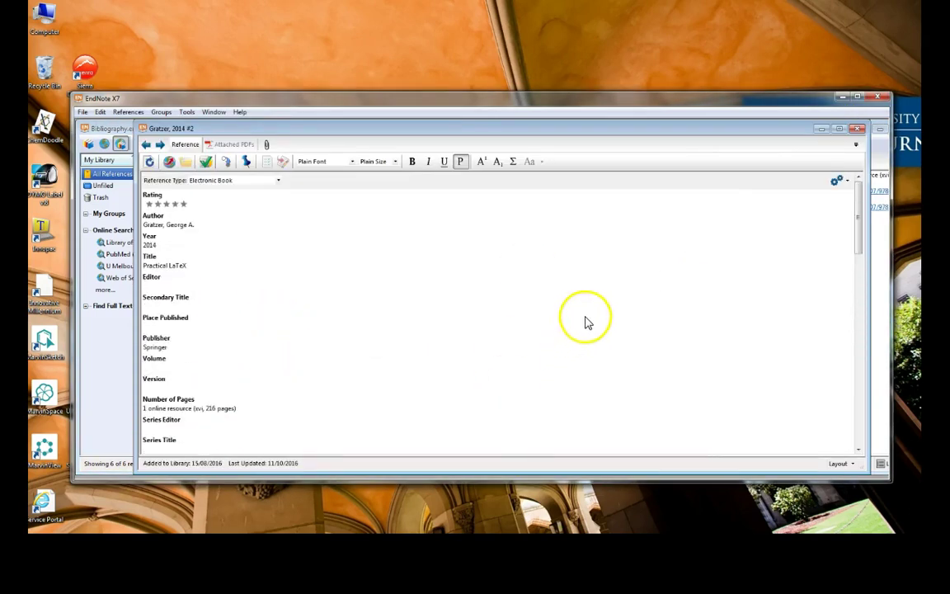
{"action": "scroll", "coordinate": [730, 340], "scroll_direction": "down", "scroll_amount": 10}
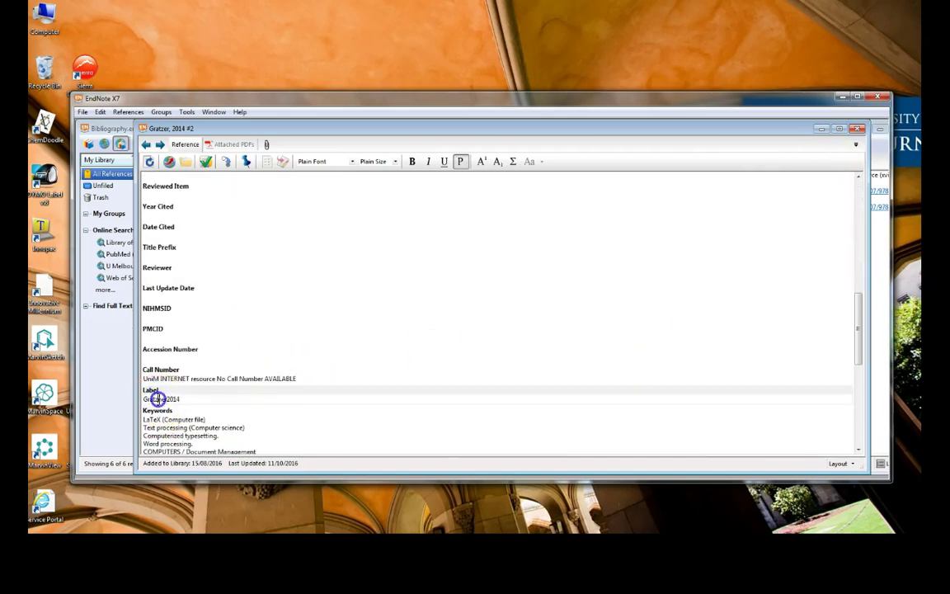
{"action": "left_click", "coordinate": [858, 129]}
{"action": "left_click", "coordinate": [435, 316]}
Step: Label the Chen 2015 reference Chen2015 and save it
{"action": "double_click", "coordinate": [630, 290]}
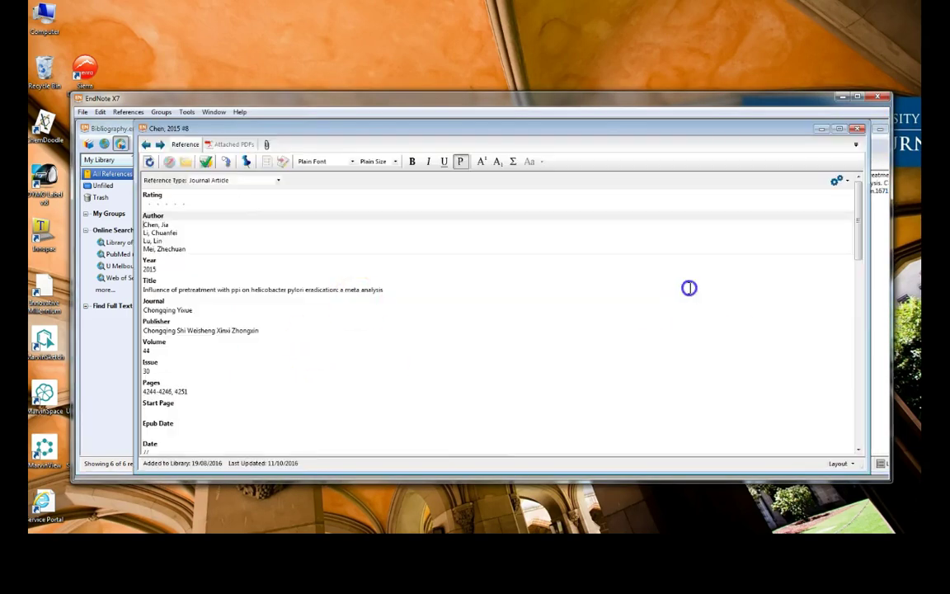
{"action": "scroll", "coordinate": [311, 317], "scroll_direction": "down", "scroll_amount": 5}
{"action": "scroll", "coordinate": [311, 317], "scroll_direction": "down", "scroll_amount": 5}
{"action": "left_click", "coordinate": [146, 411]}
{"action": "type", "text": "Chen2015"}
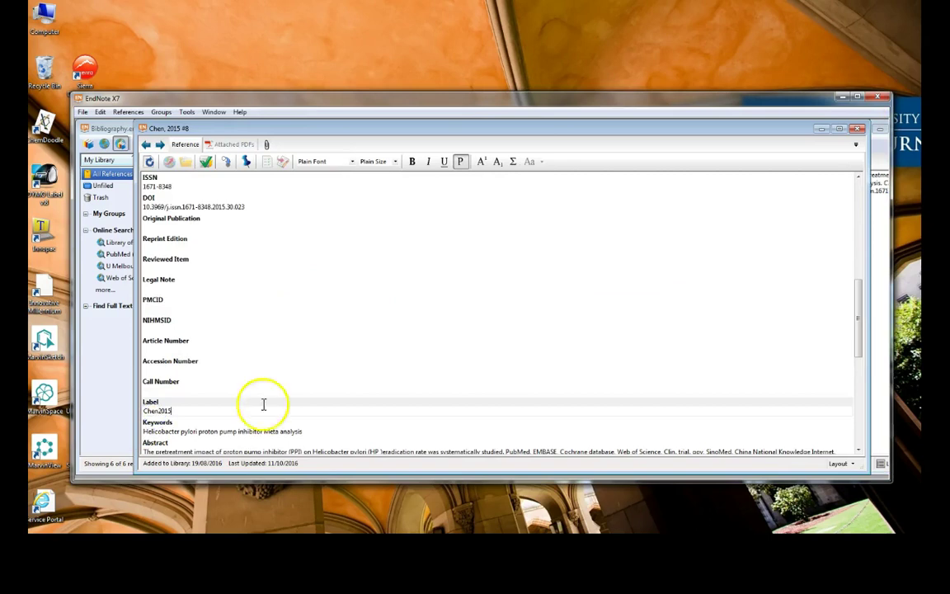
{"action": "left_click", "coordinate": [858, 129]}
{"action": "left_click", "coordinate": [428, 320]}
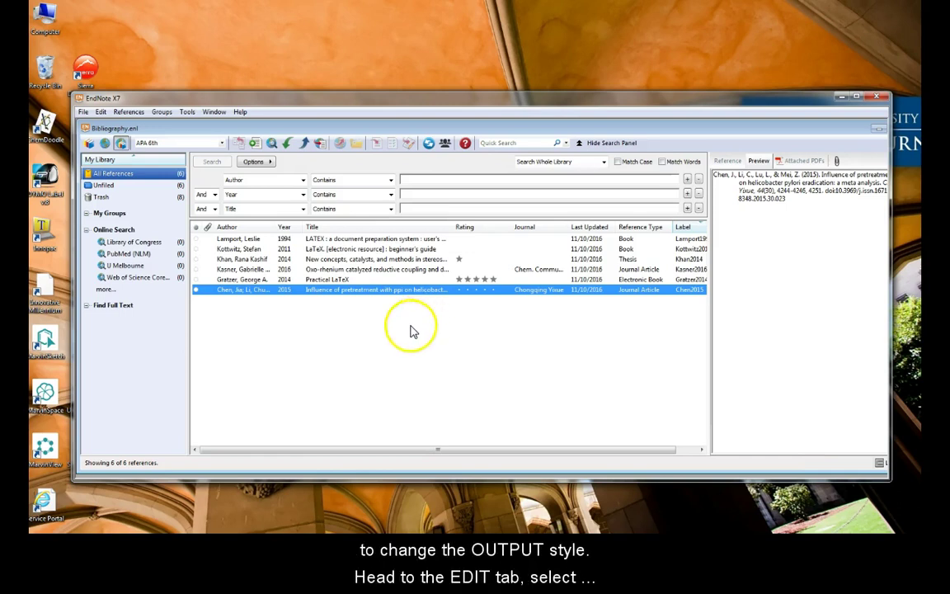
Step: Open the EndNote Styles manager via Edit > Output Styles > Open Style Manager
{"action": "left_click", "coordinate": [100, 111]}
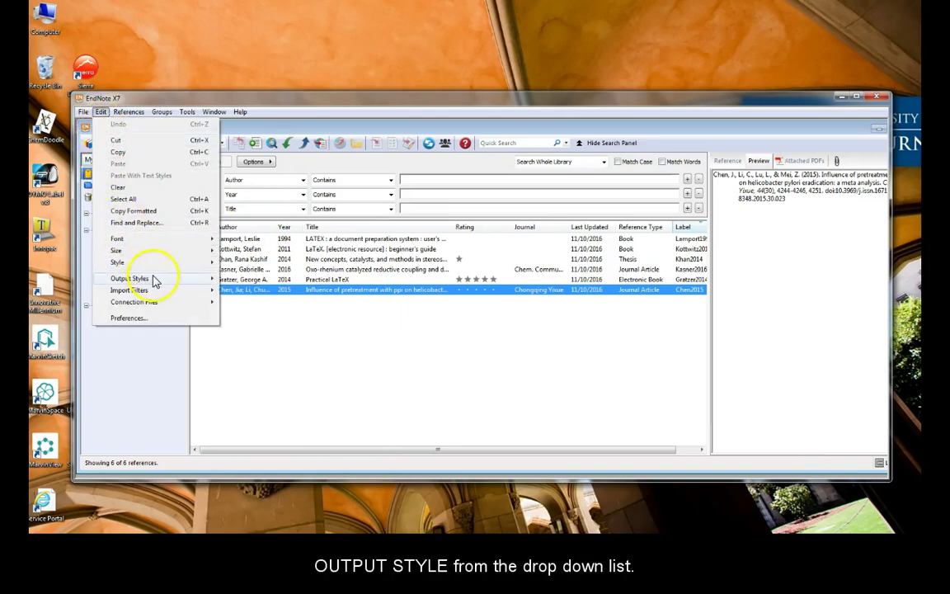
{"action": "mouse_move", "coordinate": [153, 279]}
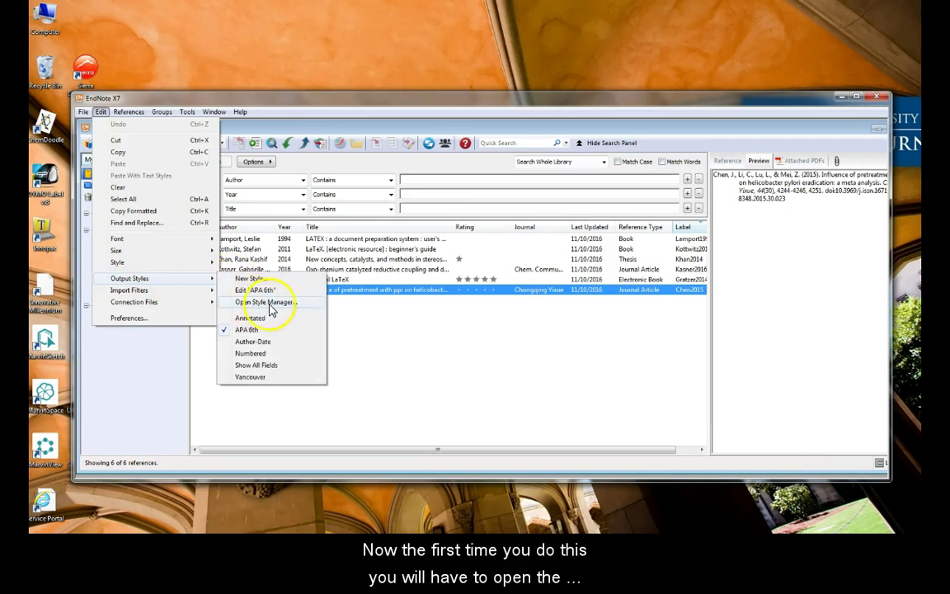
{"action": "left_click", "coordinate": [308, 303]}
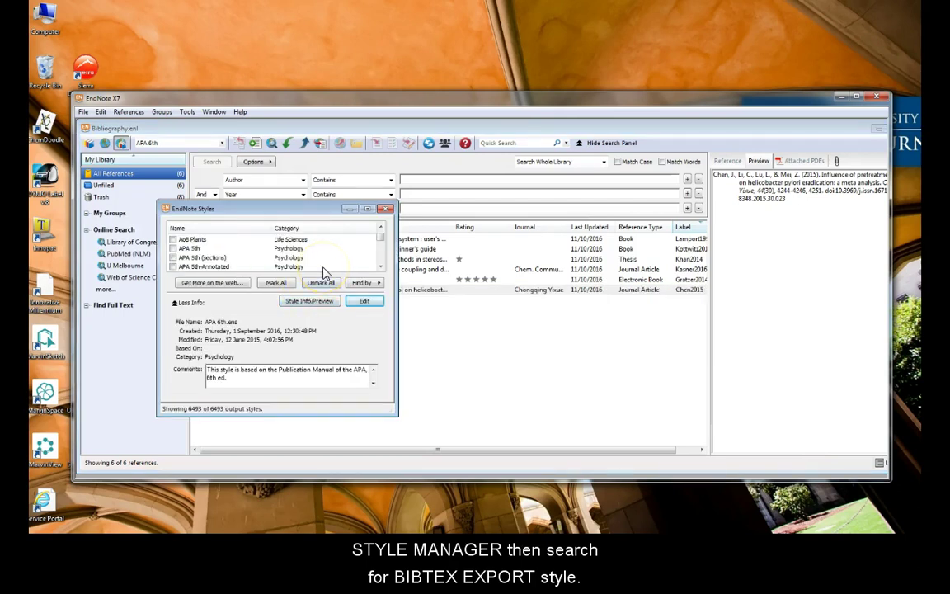
Step: Tick BibTeX Export in the Styles manager and close the manager
{"action": "type", "text": "bi"}
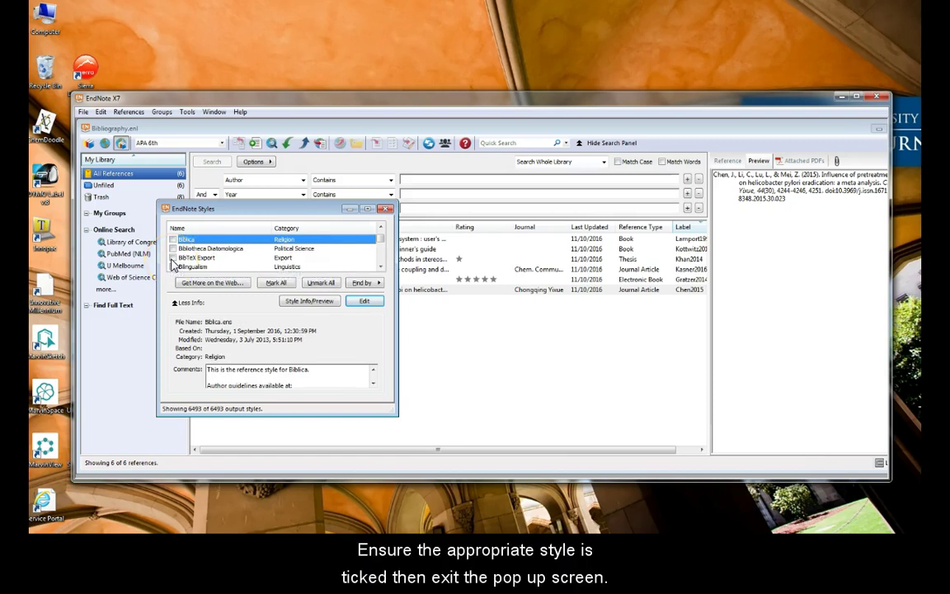
{"action": "left_click", "coordinate": [173, 258]}
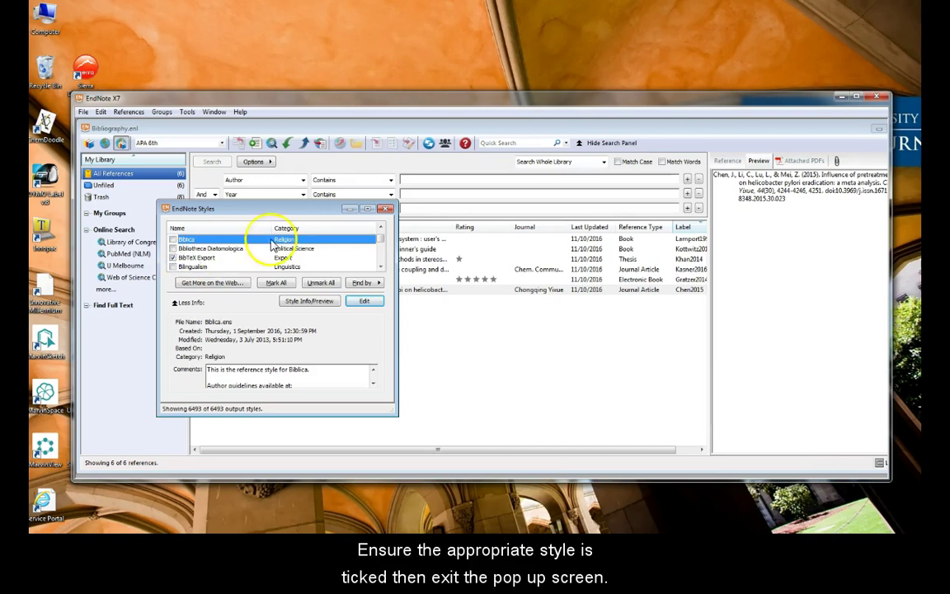
{"action": "left_click", "coordinate": [385, 209]}
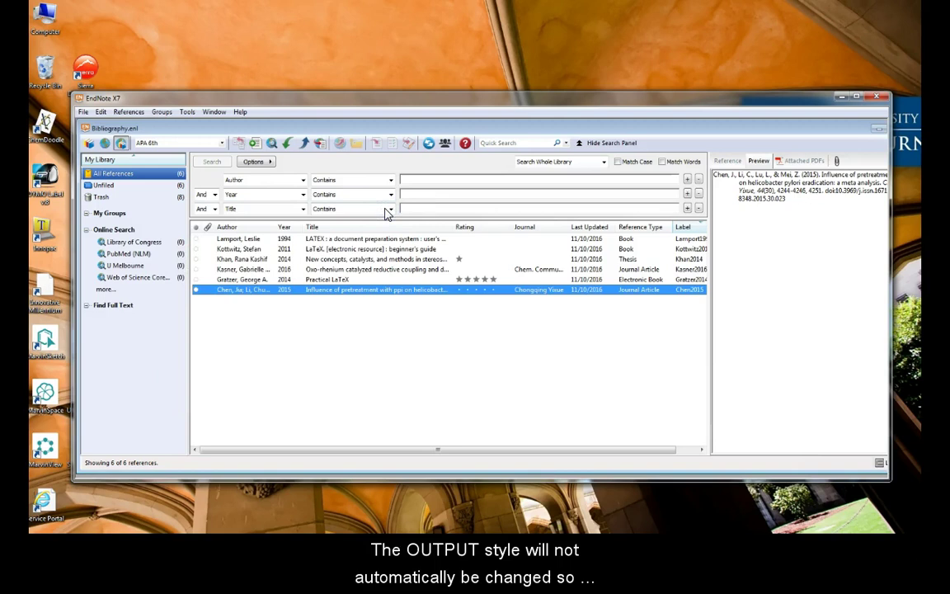
Step: Choose BibTeX Export as the active output style from the toolbar style list
{"action": "left_click", "coordinate": [167, 147]}
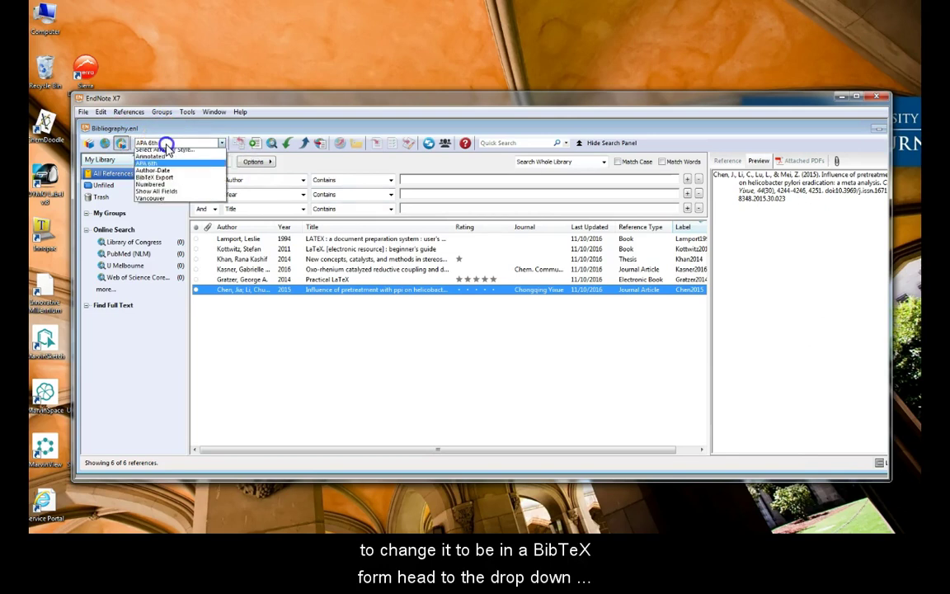
{"action": "left_click", "coordinate": [164, 181]}
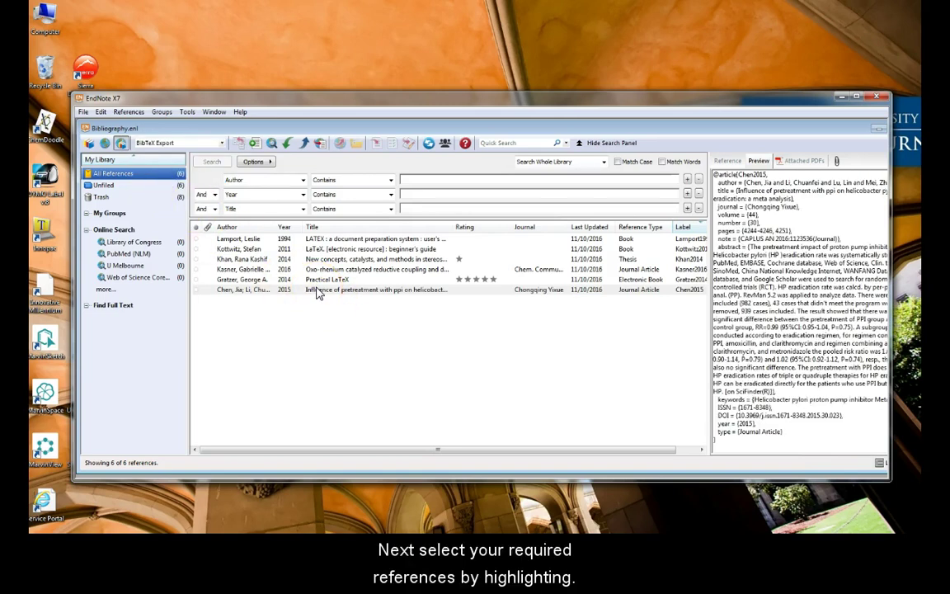
Step: Select the 2014 thesis, the Practical LaTeX e-book, and the 1994 and 2011 LaTeX books
{"action": "left_click", "coordinate": [316, 259]}
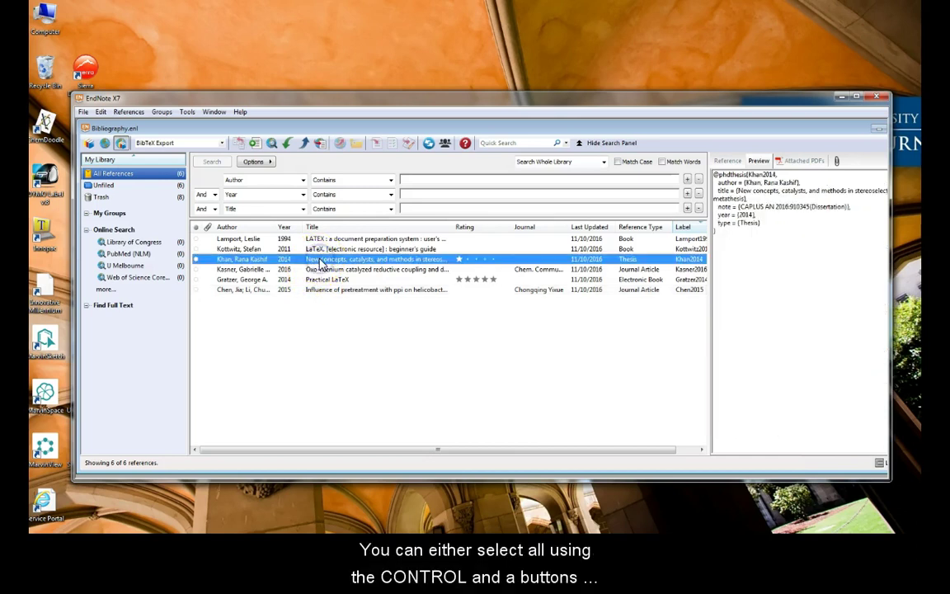
{"action": "left_click", "coordinate": [328, 281]}
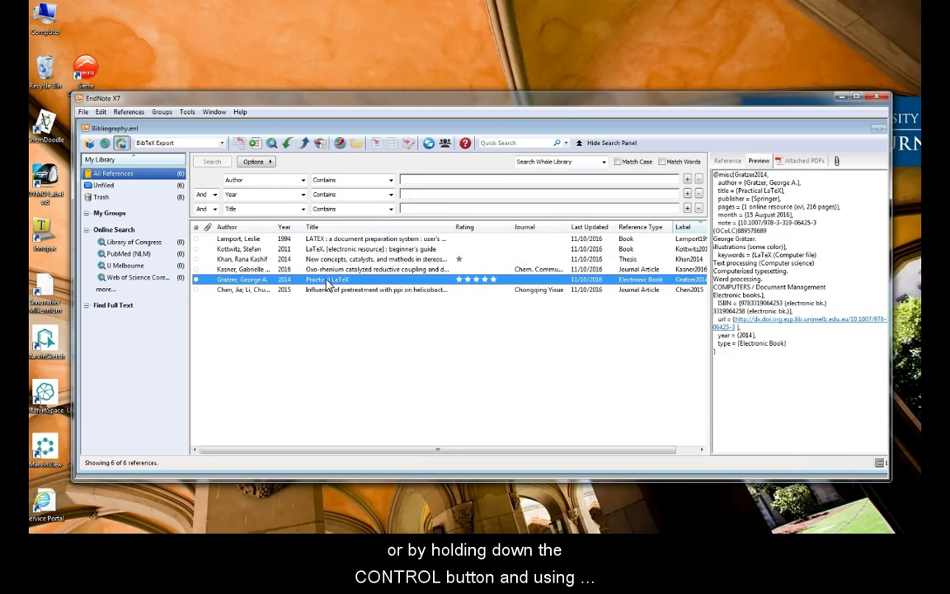
{"action": "key", "text": "ctrl+a"}
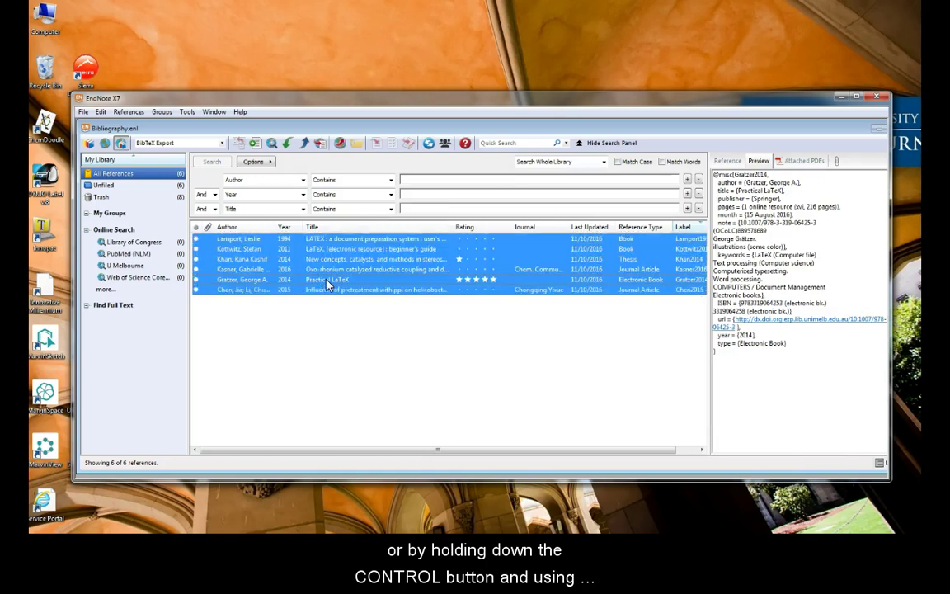
{"action": "left_click", "coordinate": [363, 259]}
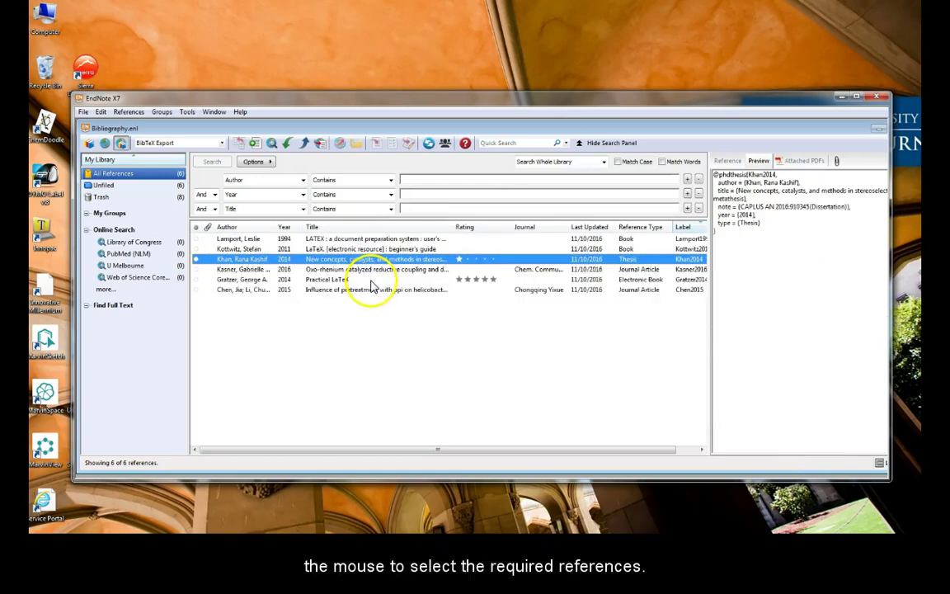
{"action": "left_click", "coordinate": [366, 280], "text": "ctrl"}
{"action": "left_click", "coordinate": [365, 239], "text": "ctrl"}
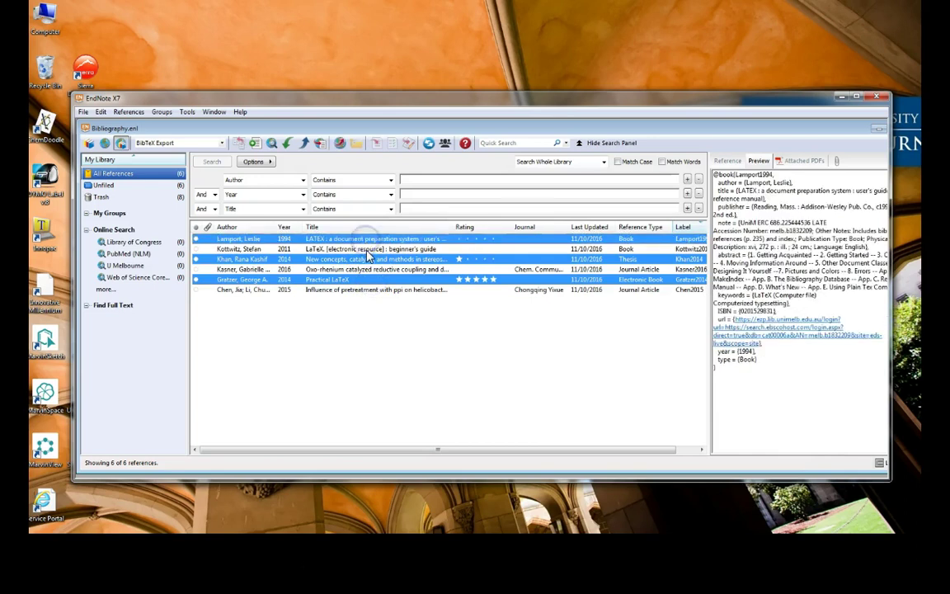
{"action": "left_click", "coordinate": [368, 249], "text": "ctrl"}
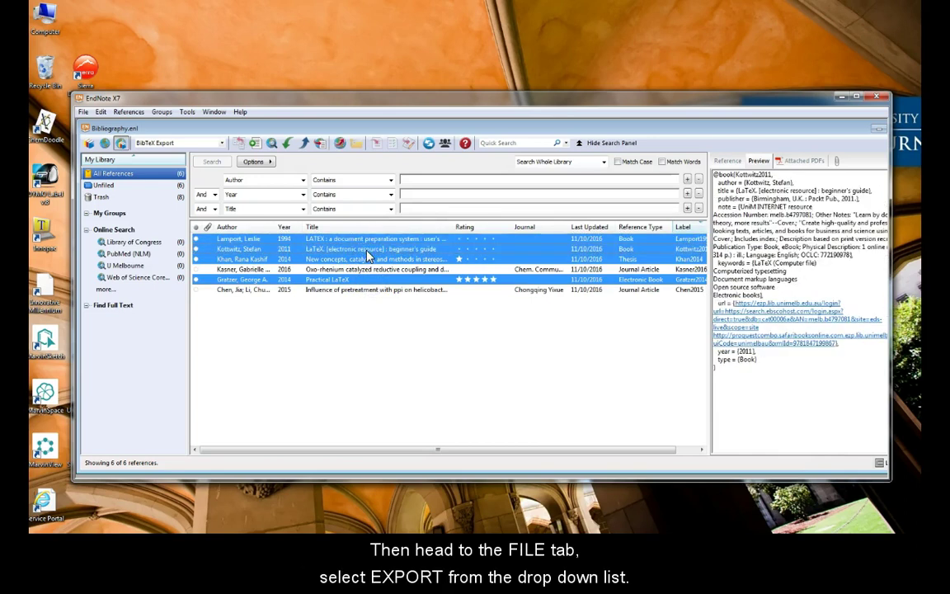
Step: Export the selected references, naming the file Endnote.bib
{"action": "left_click", "coordinate": [84, 112]}
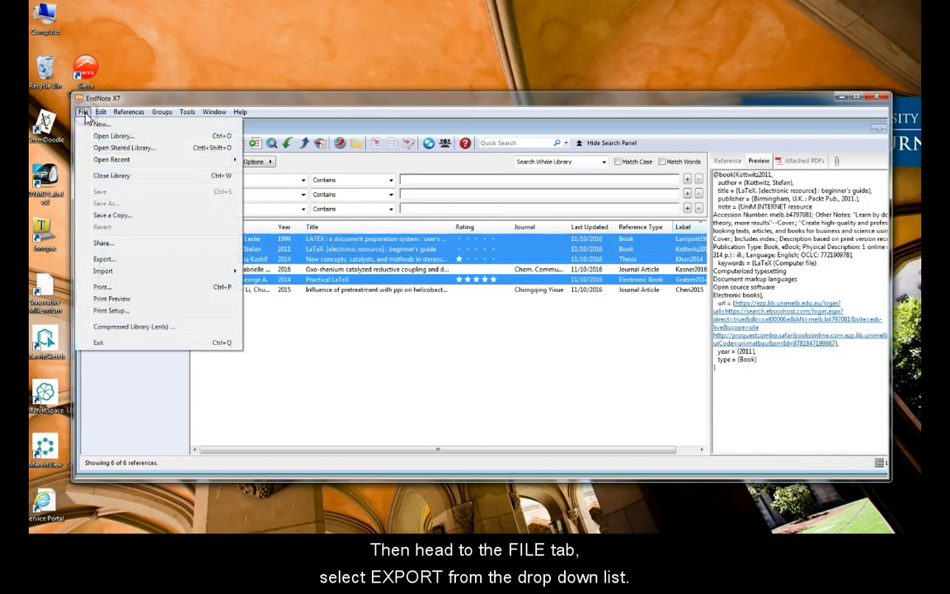
{"action": "left_click", "coordinate": [115, 260]}
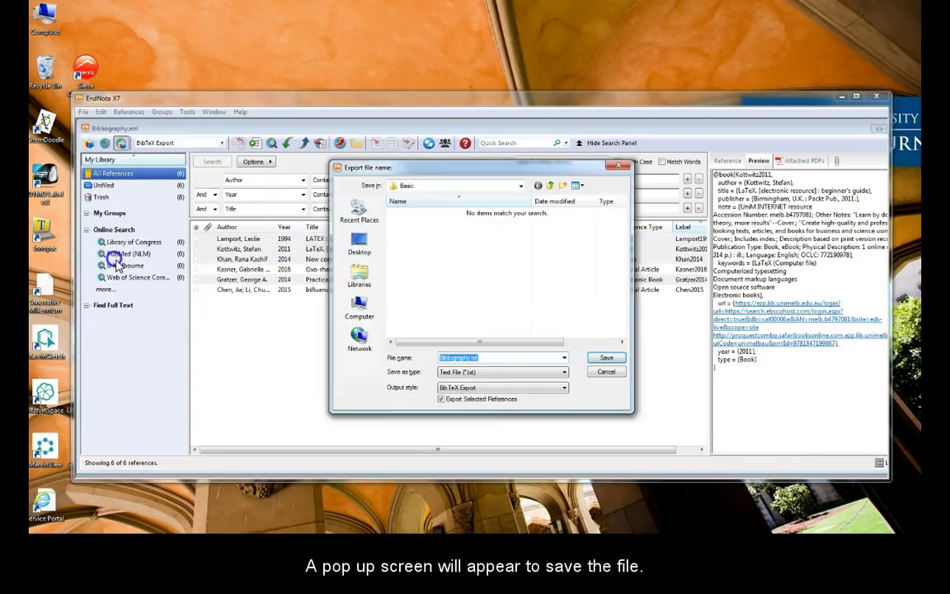
{"action": "left_click", "coordinate": [464, 358]}
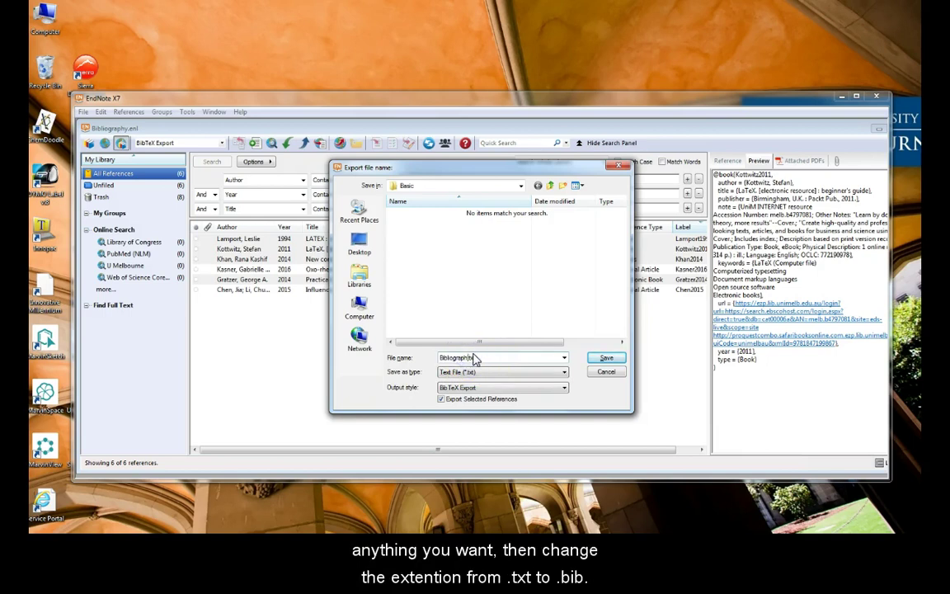
{"action": "key", "text": "BackSpace"}
{"action": "key", "text": "BackSpace"}
{"action": "key", "text": "BackSpace"}
{"action": "key", "text": "BackSpace"}
{"action": "key", "text": "BackSpace"}
{"action": "key", "text": "BackSpace"}
{"action": "key", "text": "BackSpace"}
{"action": "key", "text": "BackSpace"}
{"action": "key", "text": "BackSpace"}
{"action": "key", "text": "BackSpace"}
{"action": "type", "text": "Endnote"}
{"action": "left_click", "coordinate": [484, 356]}
{"action": "key", "text": "BackSpace"}
{"action": "key", "text": "BackSpace"}
{"action": "key", "text": "BackSpace"}
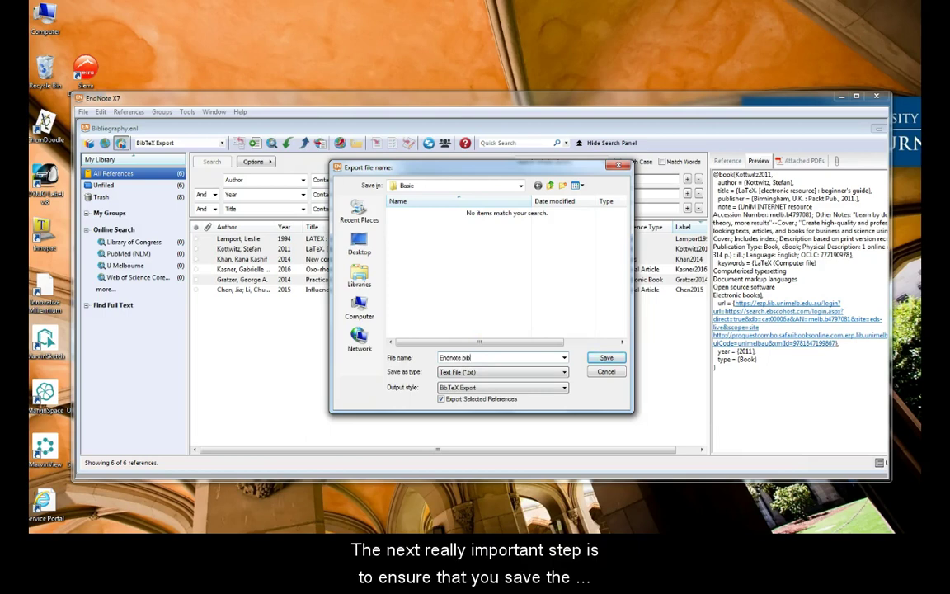
Step: Save the Endnote.bib export into the Basic folder on the Desktop
{"action": "left_click", "coordinate": [361, 244]}
{"action": "left_click", "coordinate": [424, 277]}
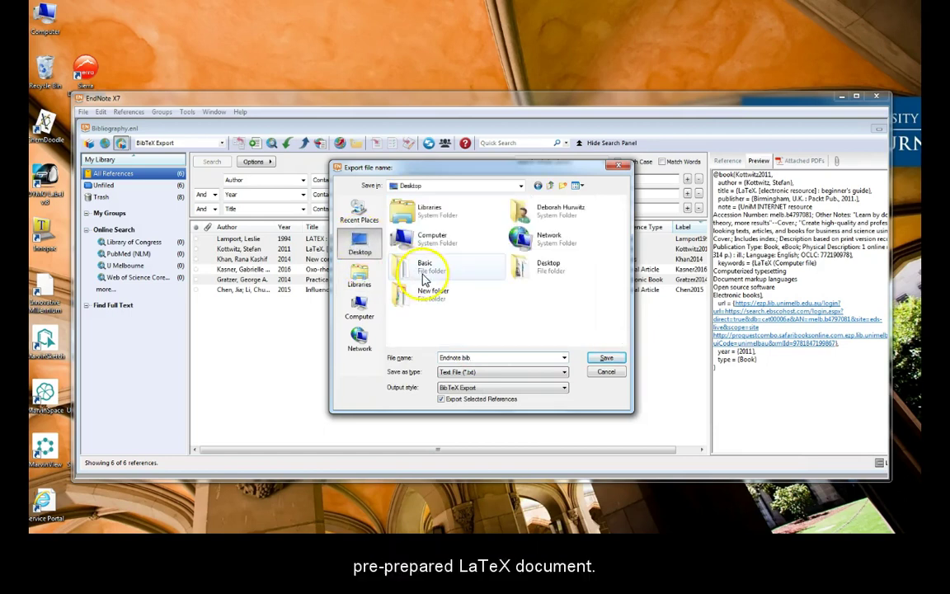
{"action": "double_click", "coordinate": [423, 277]}
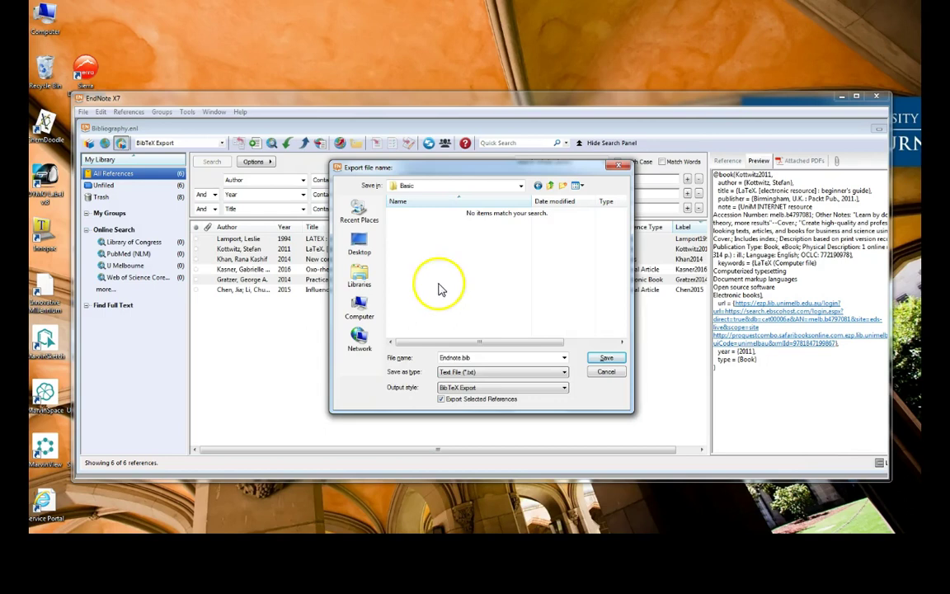
{"action": "left_click", "coordinate": [608, 358]}
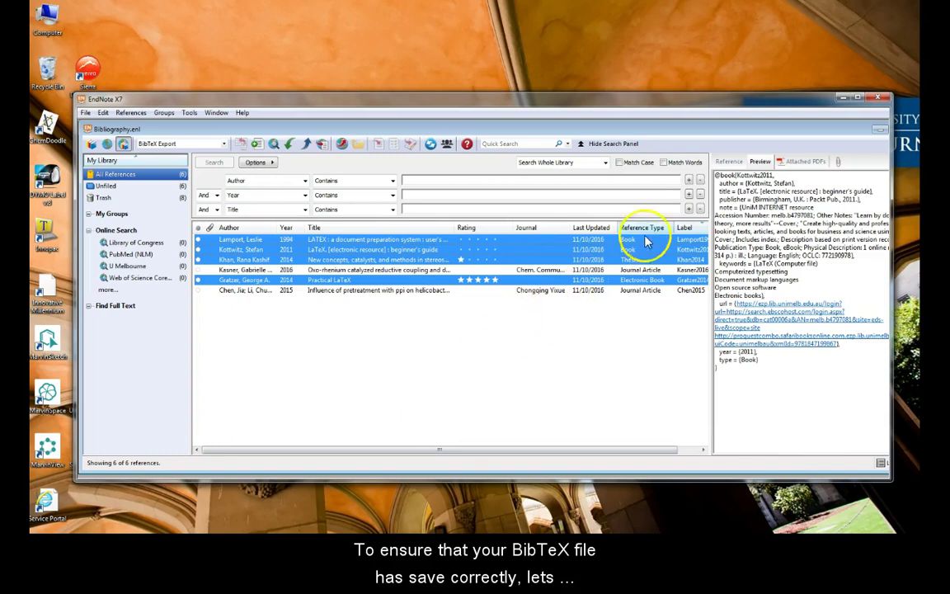
Step: Minimize EndNote and open Endnote.bib from the desktop's Basic folder in TeXworks
{"action": "left_click", "coordinate": [842, 98]}
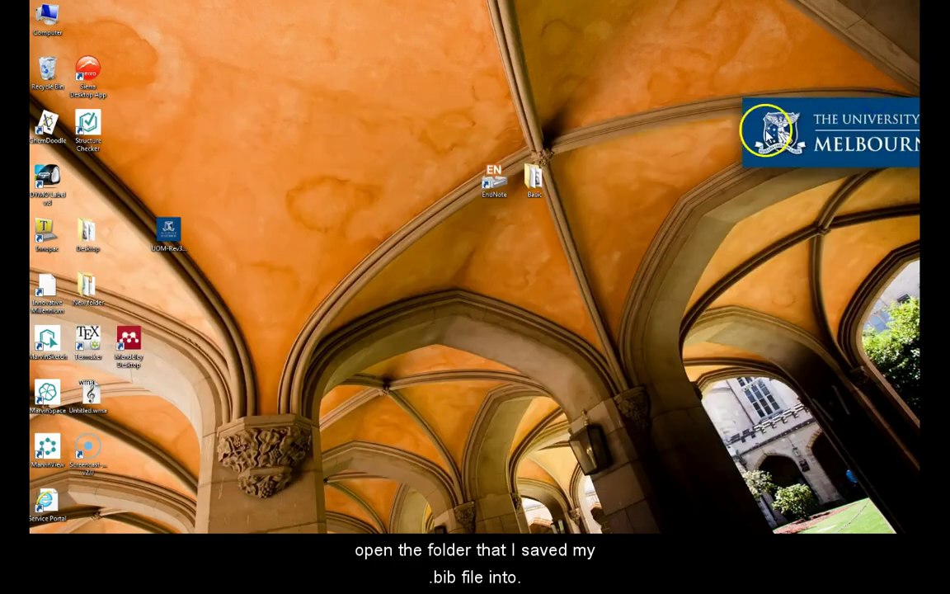
{"action": "double_click", "coordinate": [534, 179]}
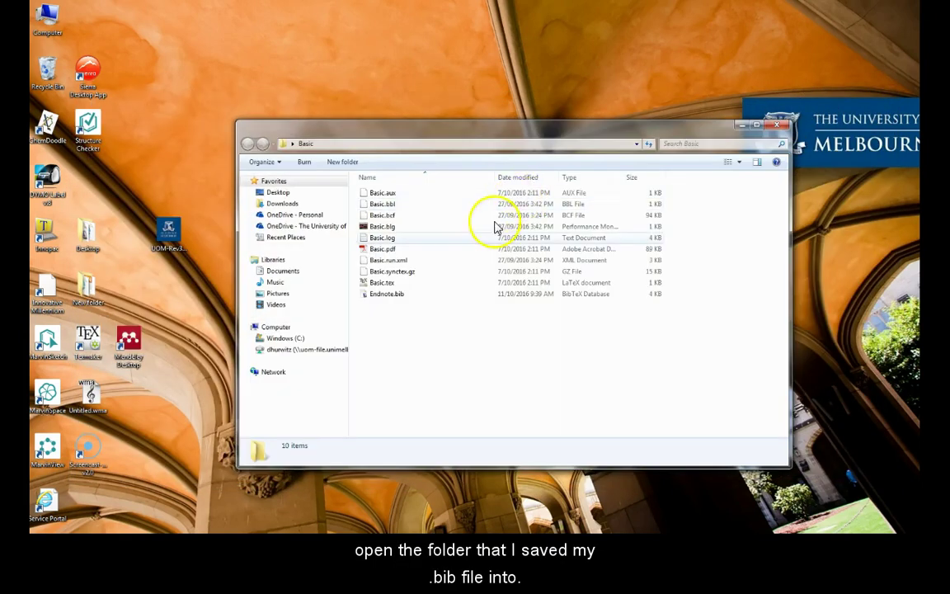
{"action": "double_click", "coordinate": [409, 295]}
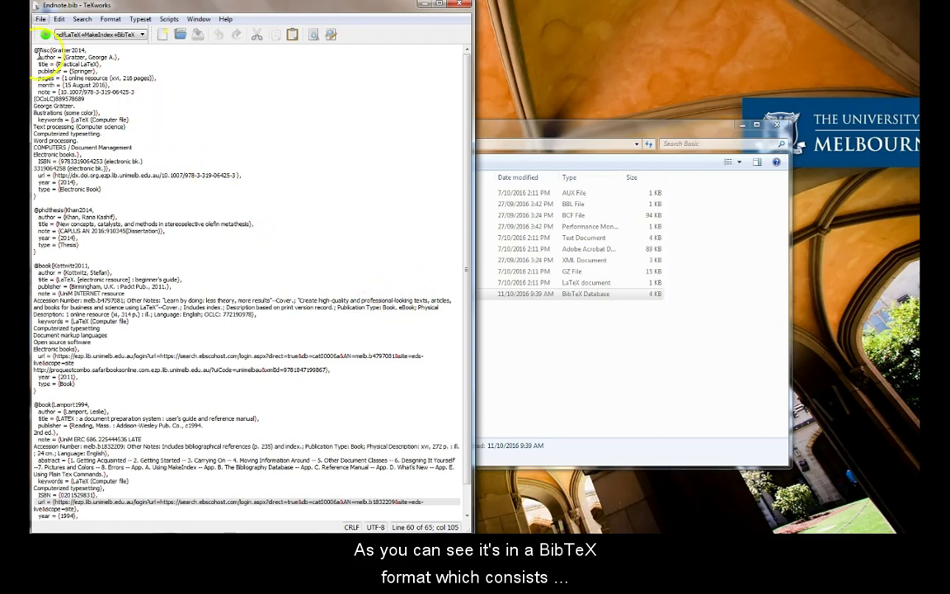
{"action": "left_click_drag", "start_coordinate": [33, 210], "coordinate": [112, 208]}
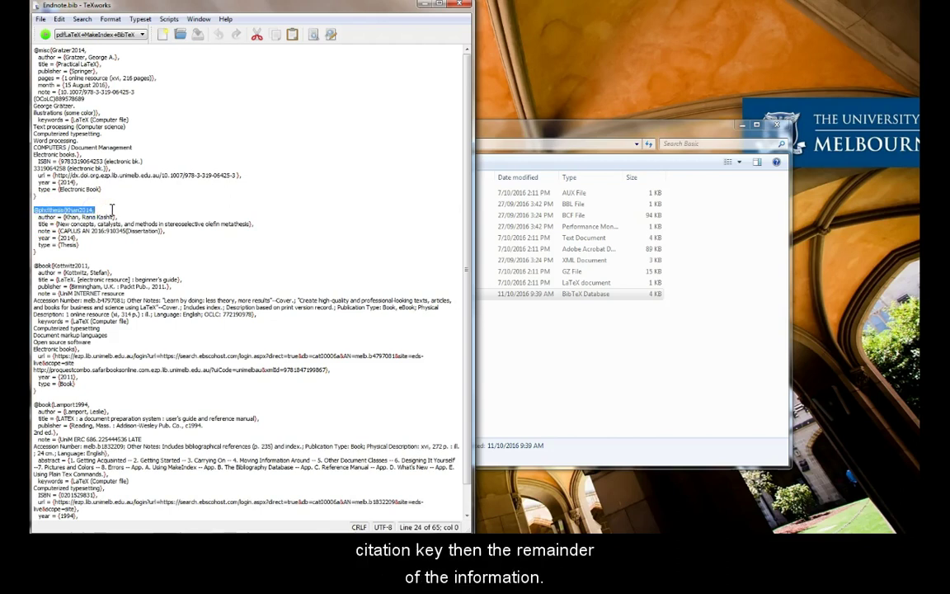
{"action": "left_click", "coordinate": [120, 248]}
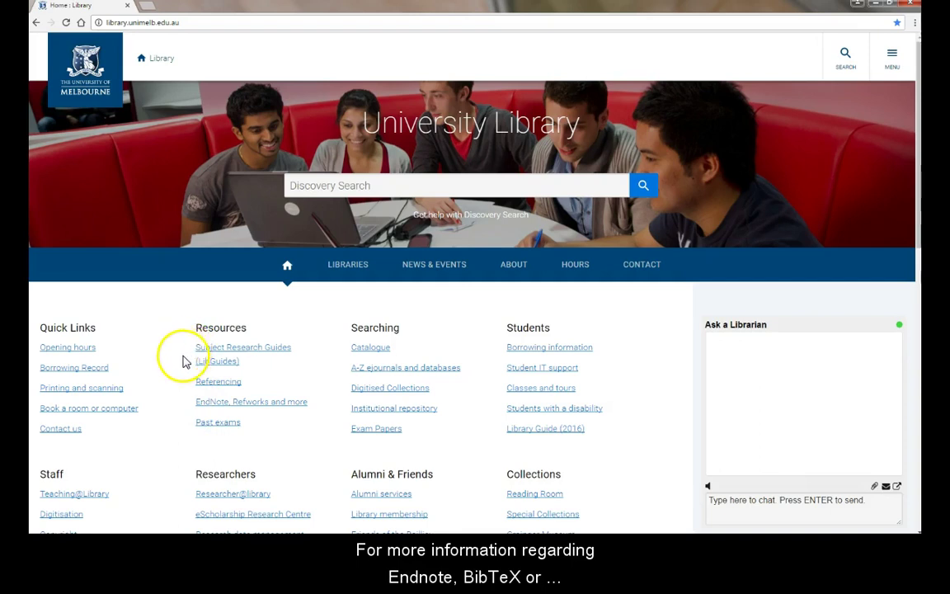
Step: Follow the Subject Research Guides (LibGuides) link under Resources on the library homepage
{"action": "left_click", "coordinate": [228, 360]}
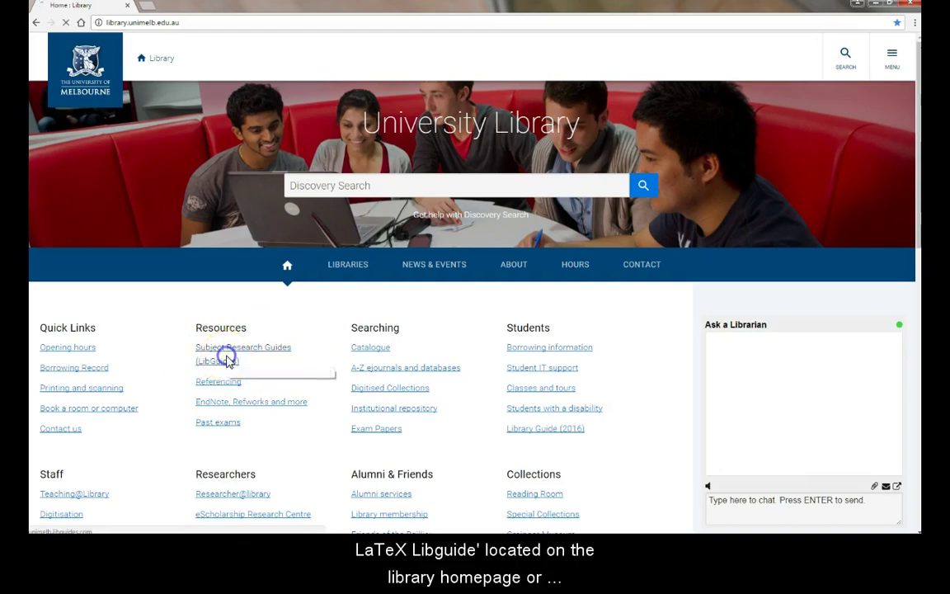